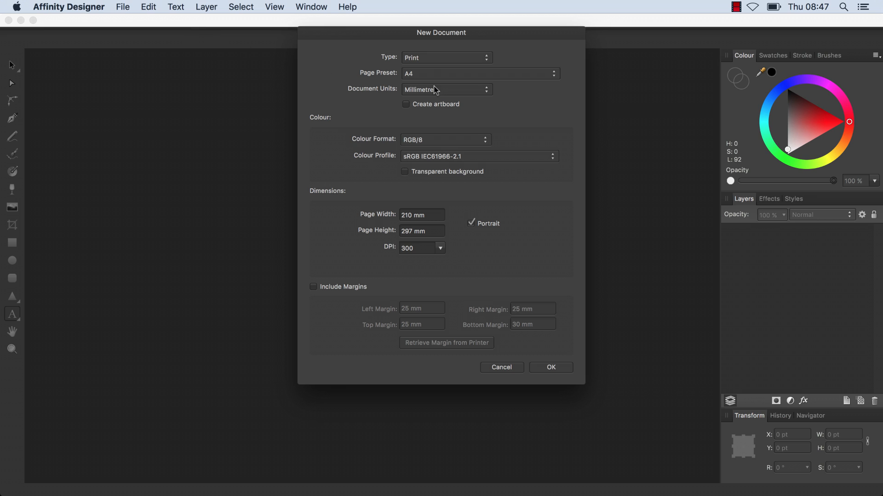
- Create a portrait Print (Press-Ready) document using the Ledger (ANSI B) page preset
click(427, 57)
click(449, 68)
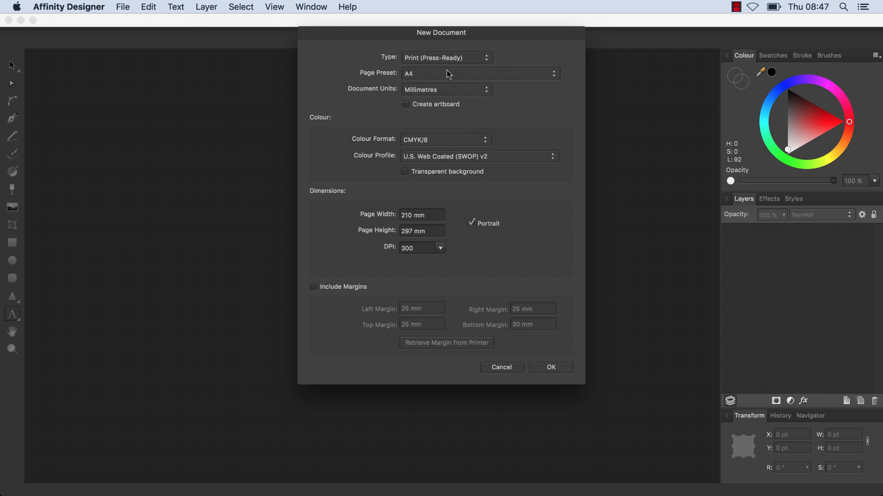
click(446, 72)
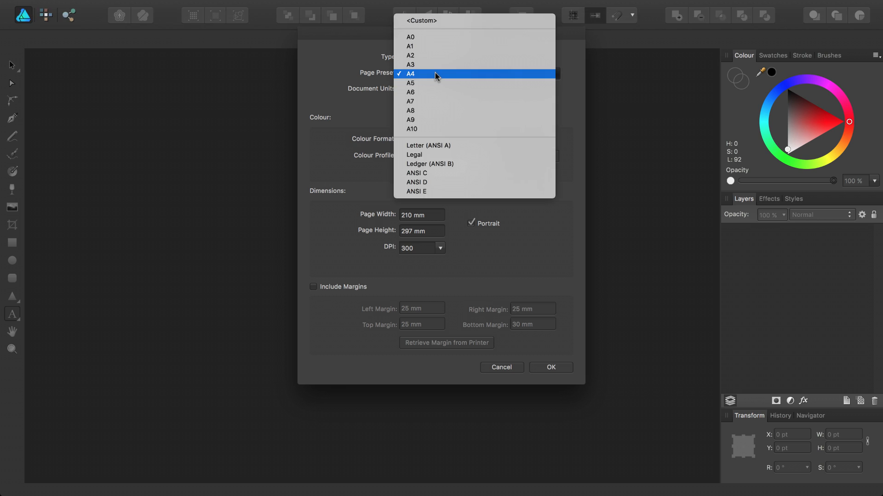
click(450, 164)
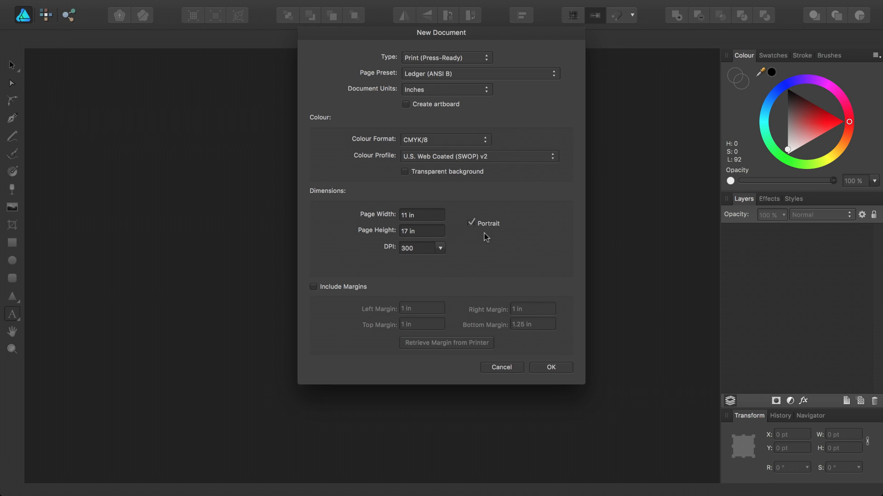
click(551, 367)
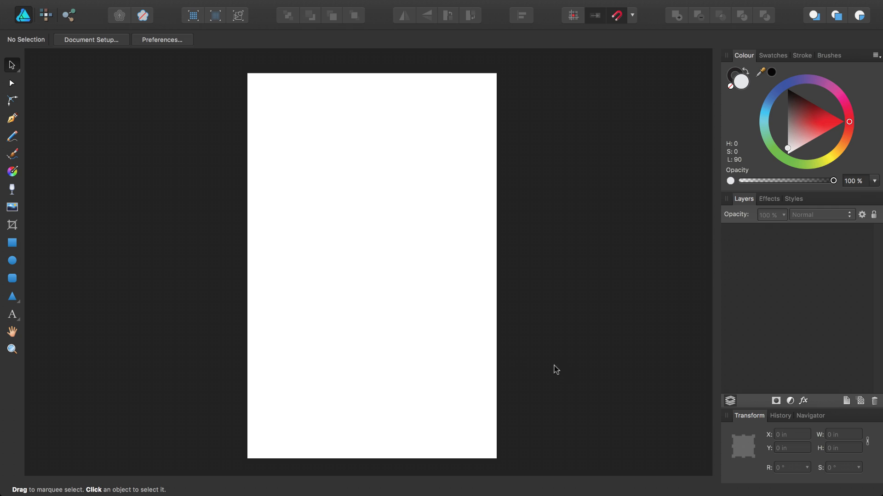
- Place sample.jpg at the full 17 in page height, about 20.6 in wide, and shift it sideways to centre the woman on the page
click(13, 208)
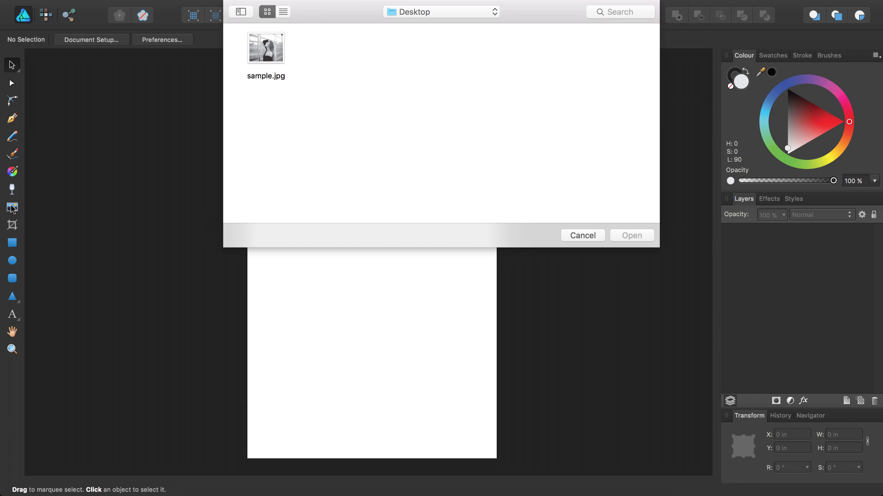
click(276, 51)
click(649, 235)
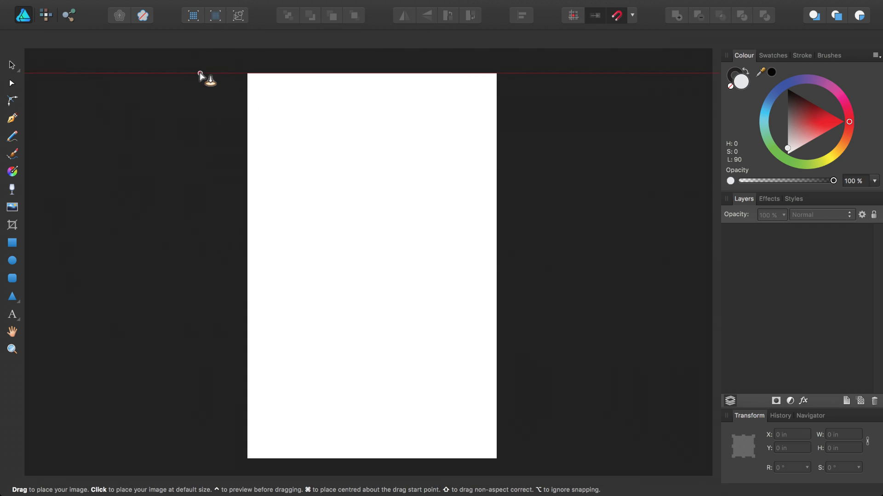
drag(198, 73, 666, 459)
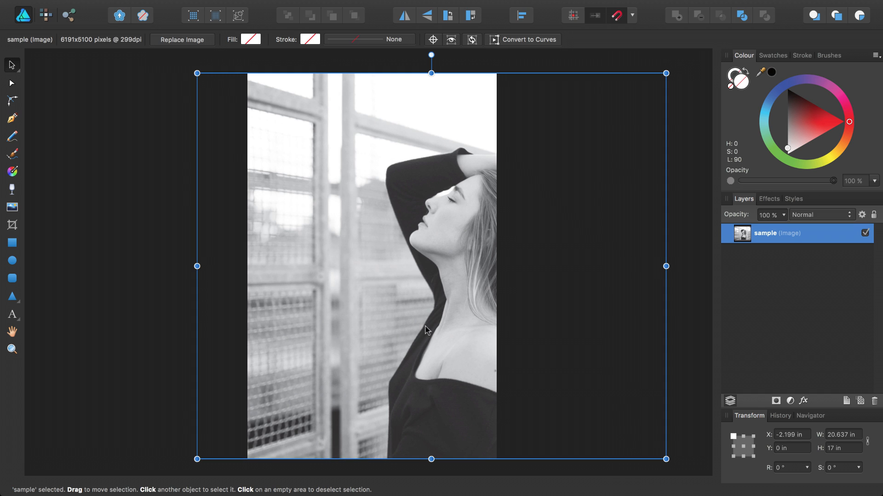
drag(439, 331, 350, 330)
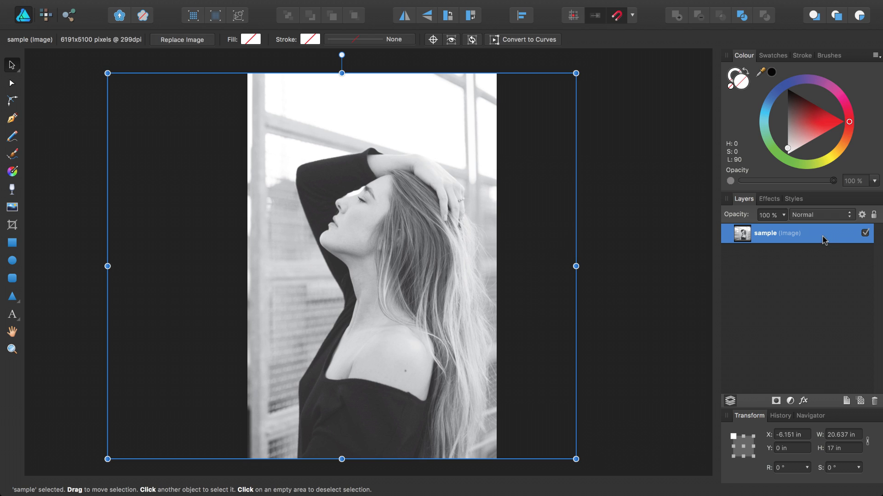
- Apply a Threshold adjustment of about 58% to the sample image
click(790, 402)
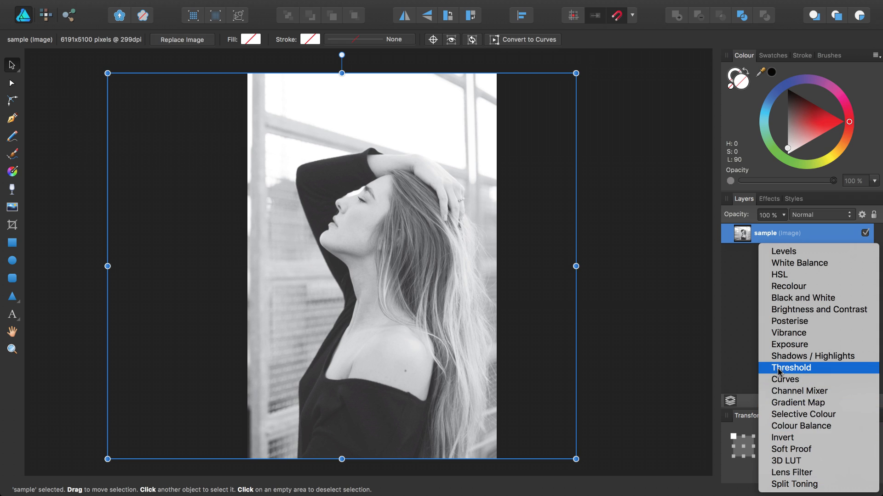
click(773, 368)
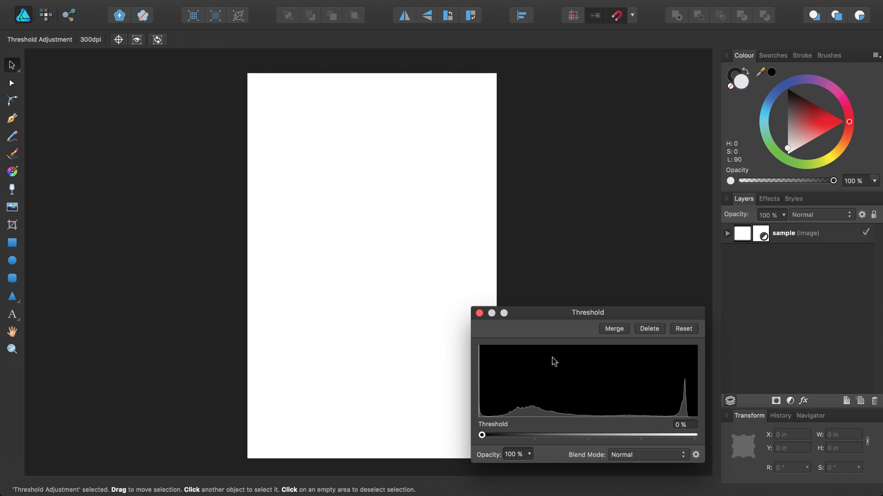
drag(482, 437, 605, 439)
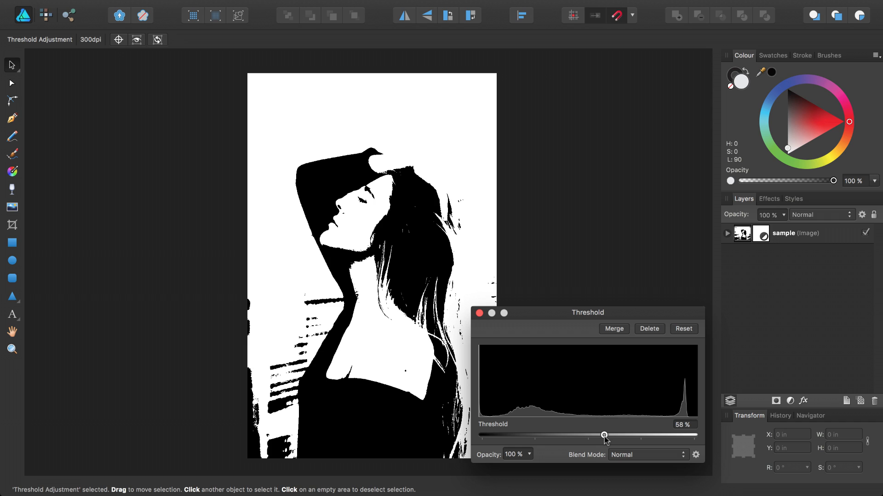
click(686, 424)
click(479, 314)
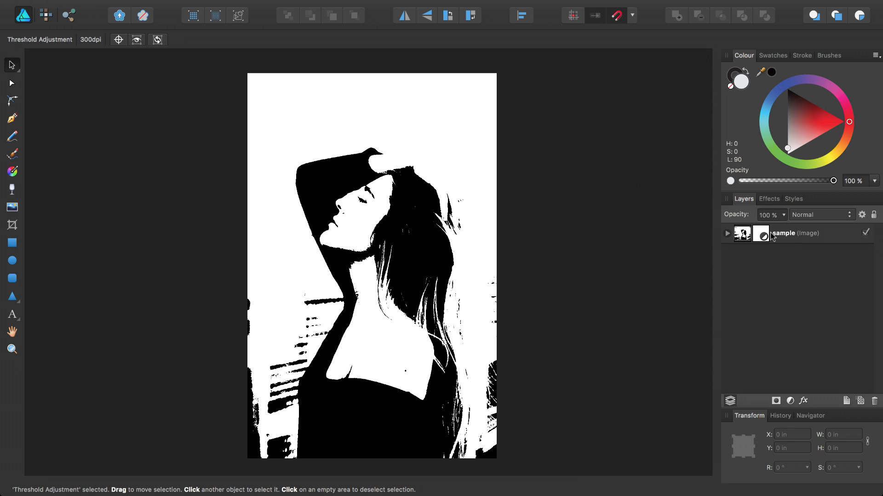
- Add a new layer named illustration above the image and set its opacity to 50%
click(847, 401)
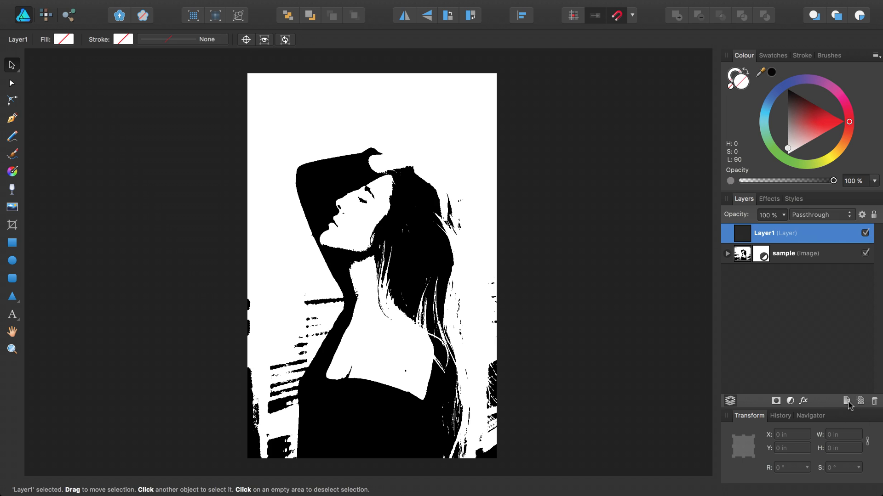
double_click(768, 233)
text(ill)
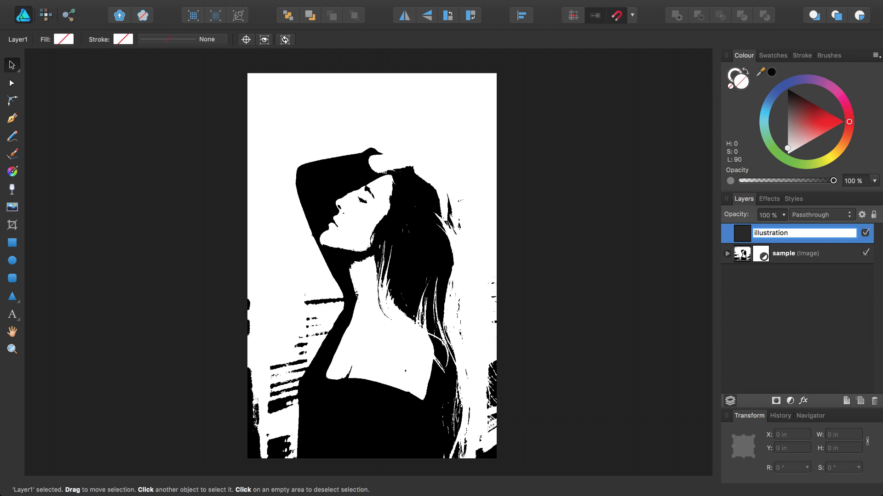
text(ustration)
key(Return)
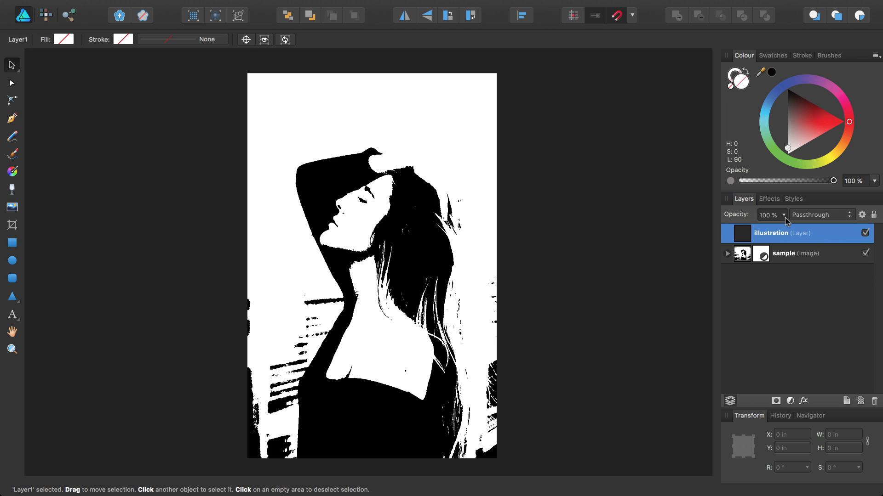
drag(785, 222, 733, 232)
- Trace the woman's front edge with the Pen tool in Smart mode, from the page bottom up the torso and raised arm to the hand
click(12, 118)
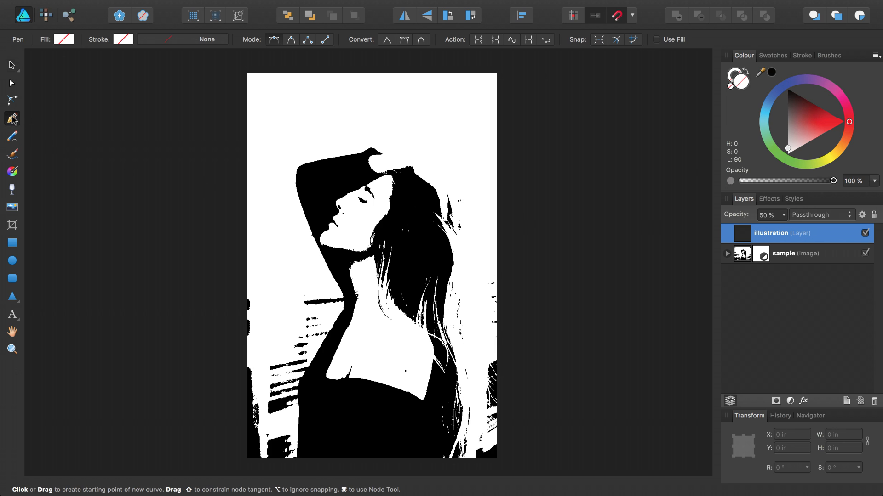
click(290, 41)
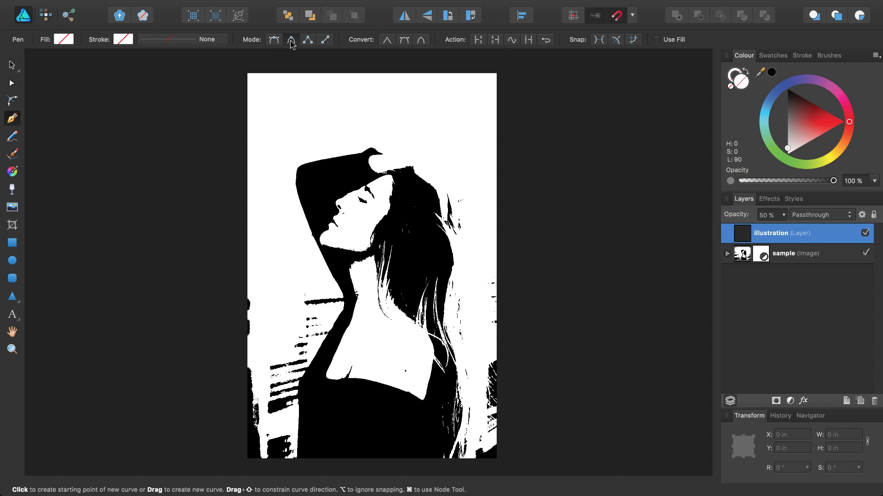
click(299, 404)
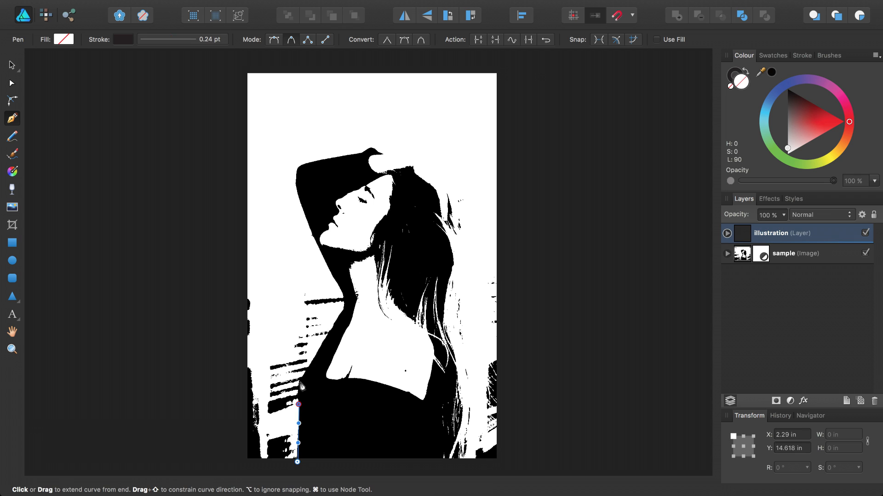
click(300, 381)
click(344, 308)
click(344, 295)
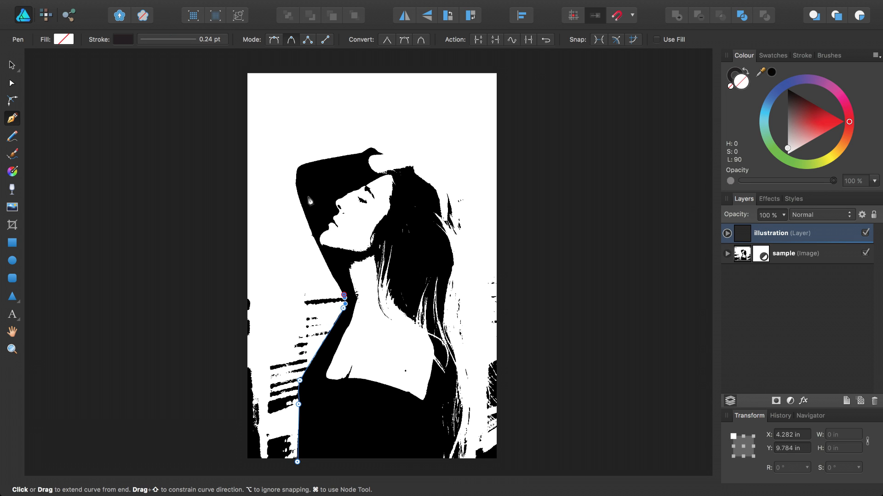
click(297, 184)
click(298, 169)
click(362, 152)
click(372, 147)
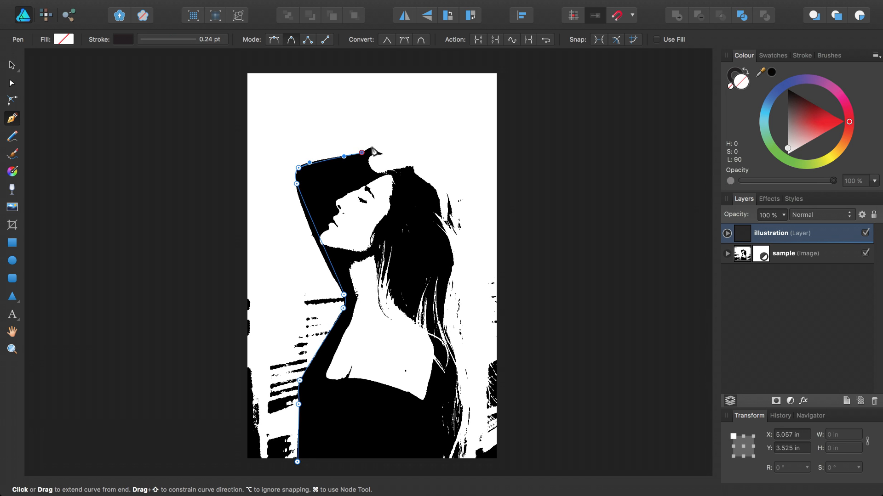
click(371, 155)
click(378, 171)
- Continue the outline over the head and down the back of the hair, closing the shape just below the page's bottom edge
click(413, 165)
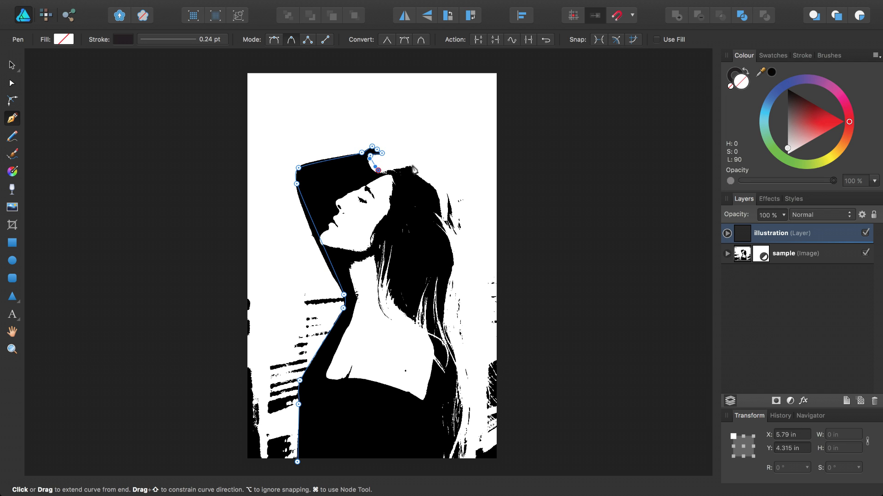
click(414, 173)
click(435, 189)
click(441, 215)
click(433, 212)
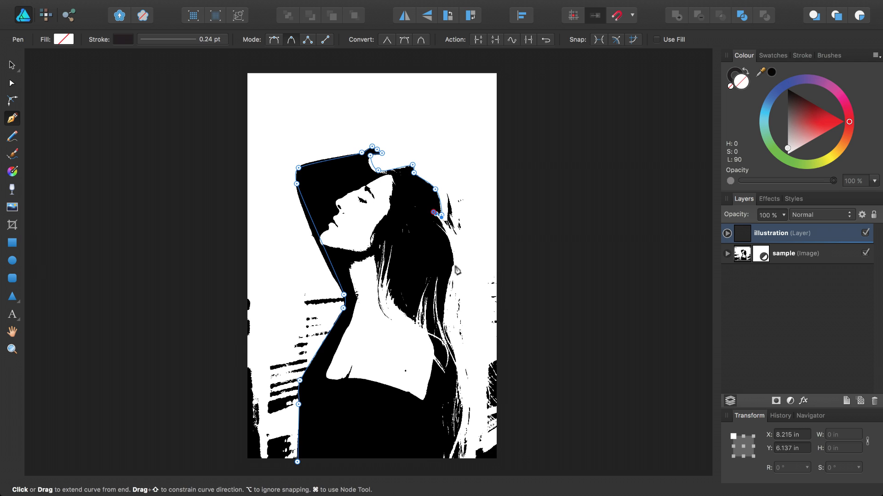
click(454, 265)
click(443, 326)
click(457, 366)
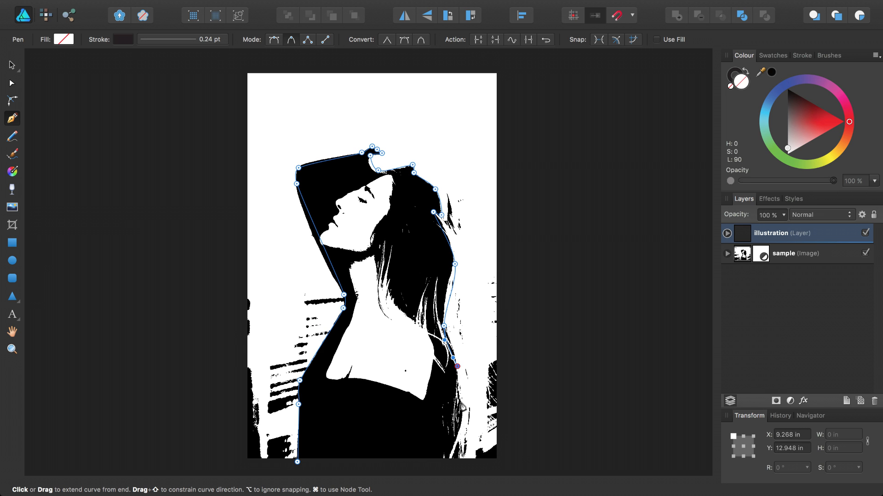
click(457, 389)
click(462, 413)
drag(447, 463, 419, 471)
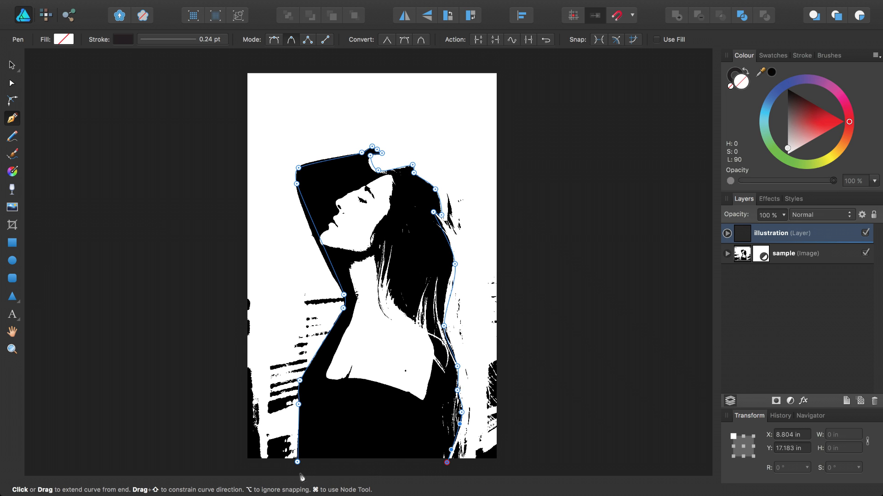
drag(298, 462, 322, 471)
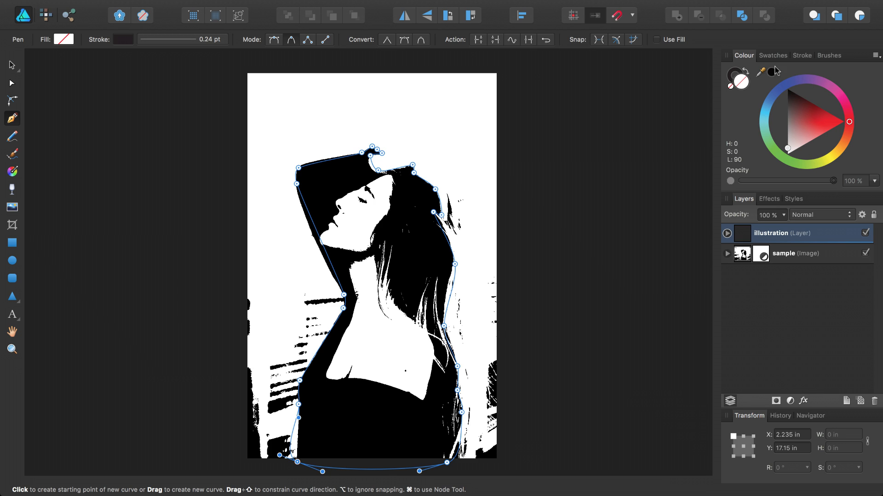
- Remove the silhouette's stroke and fill it with red at about H 0, S 100, L 58
click(734, 75)
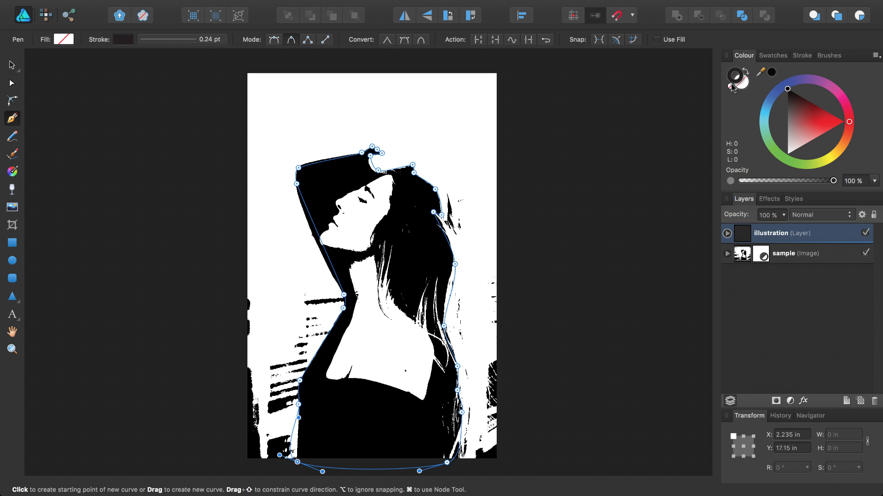
click(731, 86)
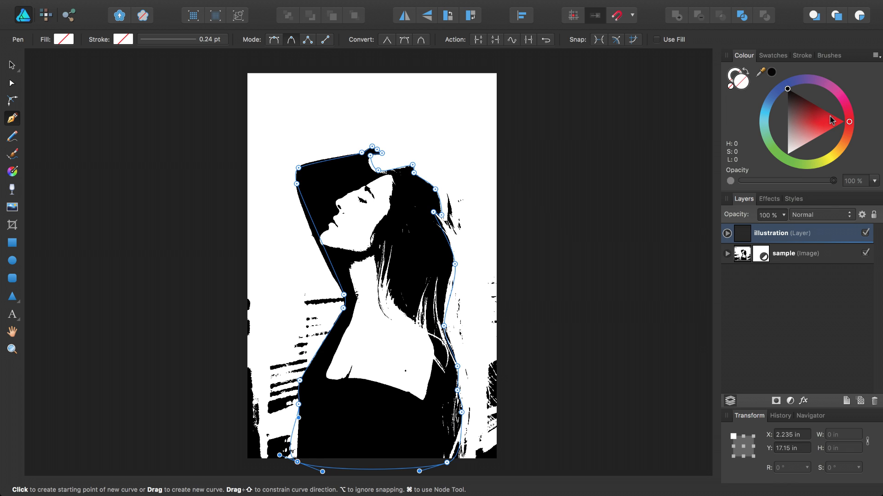
mouse_move(832, 120)
mouse_down()
mouse_move(827, 116)
mouse_move(834, 132)
mouse_up()
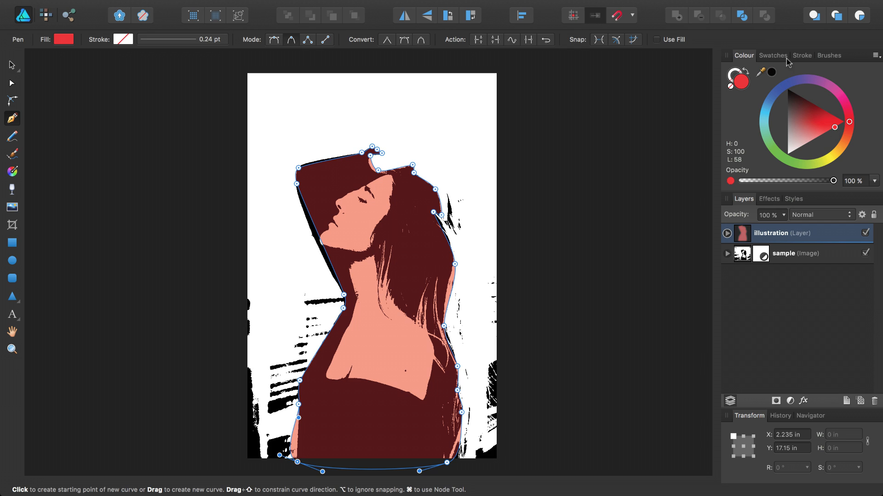
- Create a document palette and add the silhouette's red fill to it as a global colour
click(774, 57)
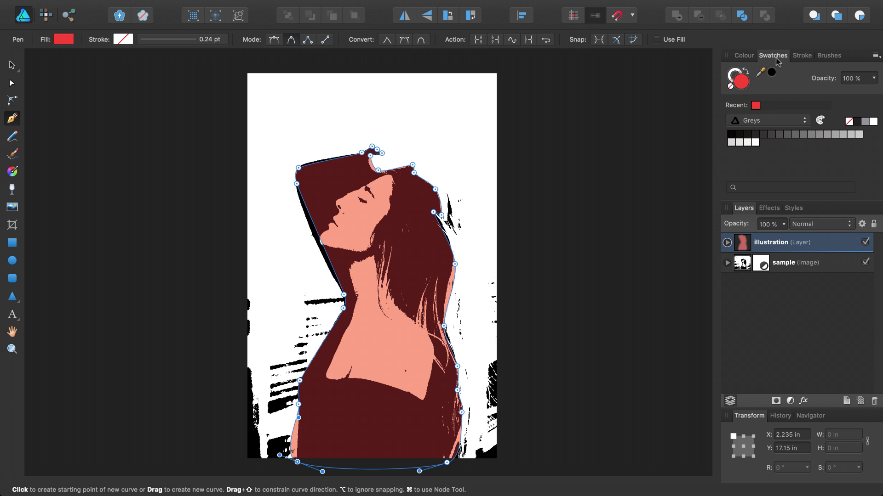
click(877, 56)
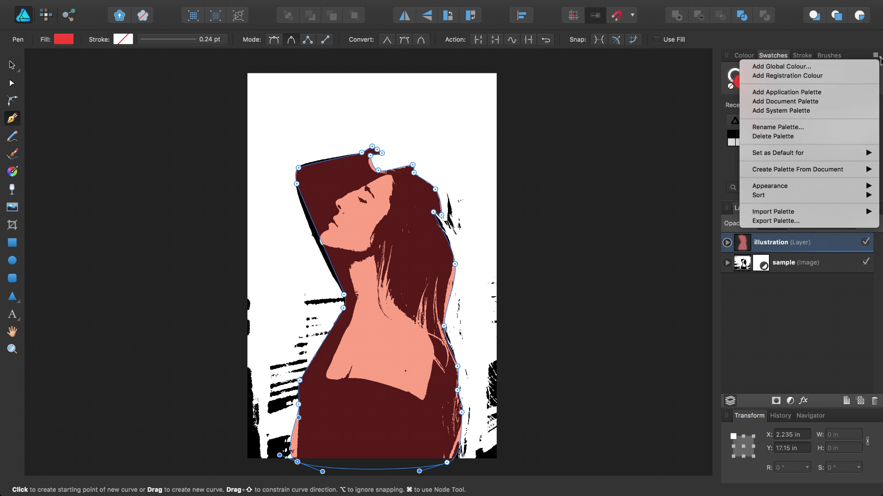
click(832, 103)
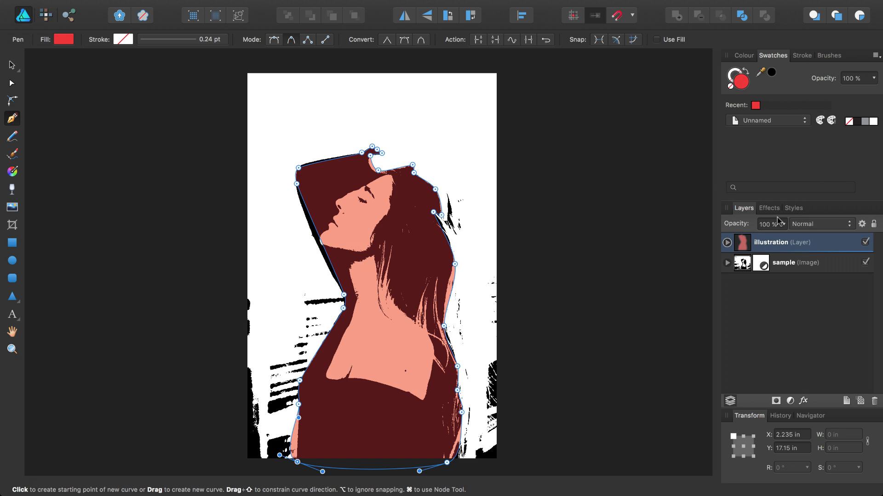
click(727, 242)
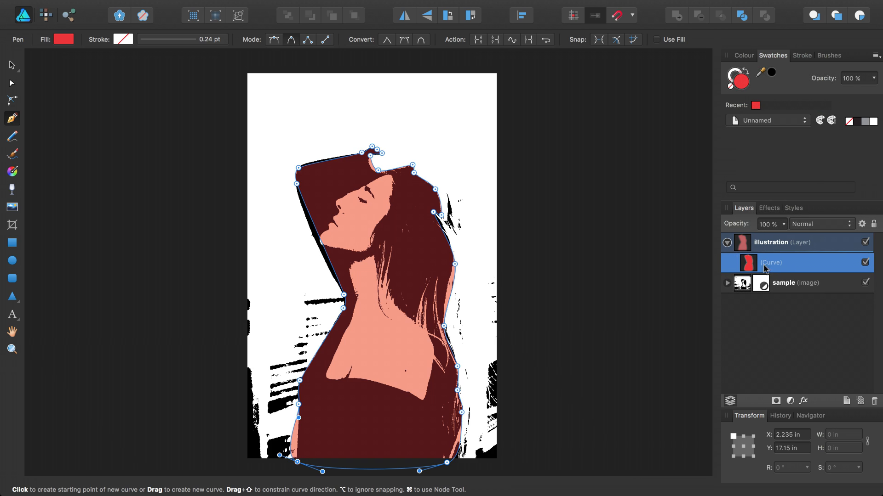
click(831, 121)
- Adjust the red silhouette with the Node tool so its edges and lower corner follow the figure's outline
click(13, 84)
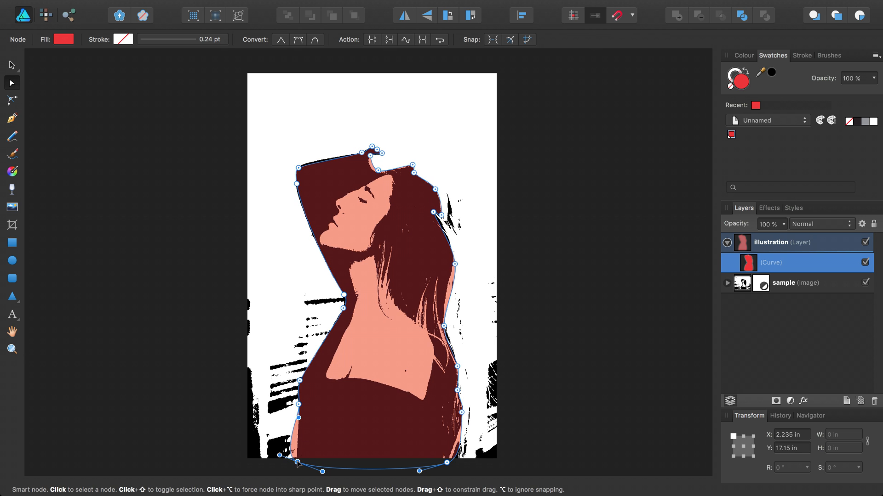
drag(300, 463, 309, 469)
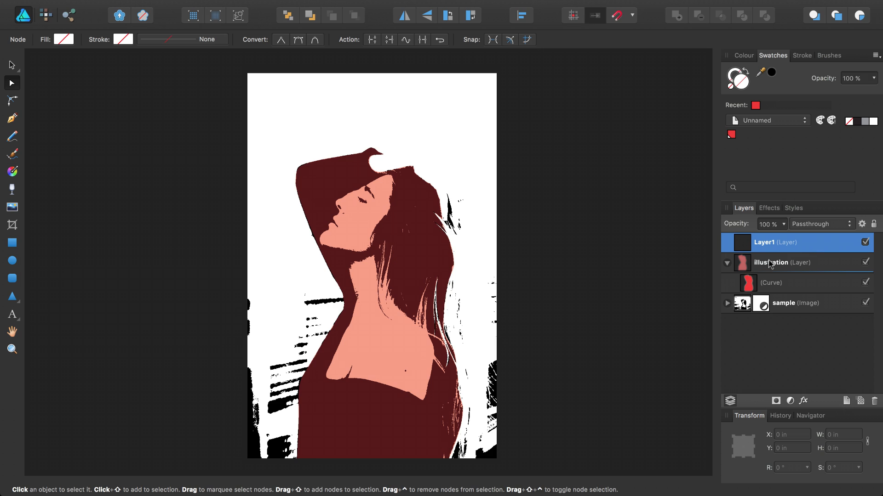
- Rename the new empty layer as white and move it inside the illustration layer, above the red curve
double_click(772, 244)
text(white)
key(Return)
drag(785, 246, 794, 270)
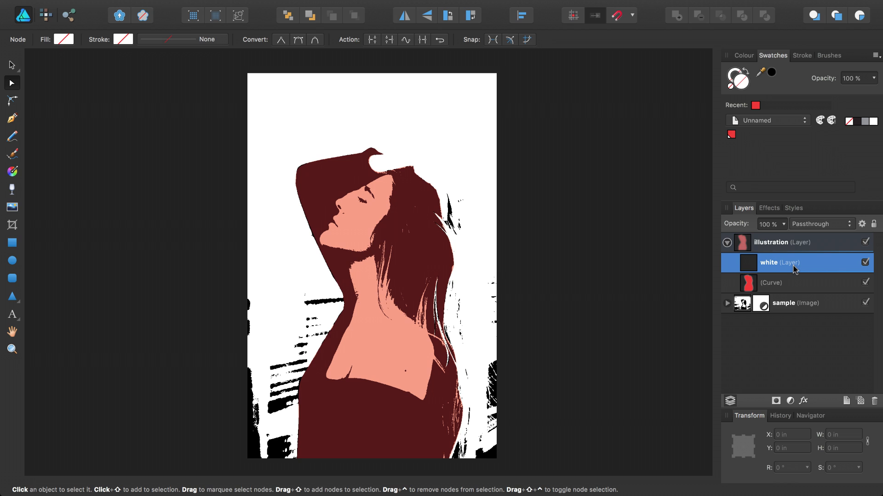
- Trace the woman's face as a closed Pen tool curve in the white layer, following forehead, profile, chin, jaw and hairline
click(14, 118)
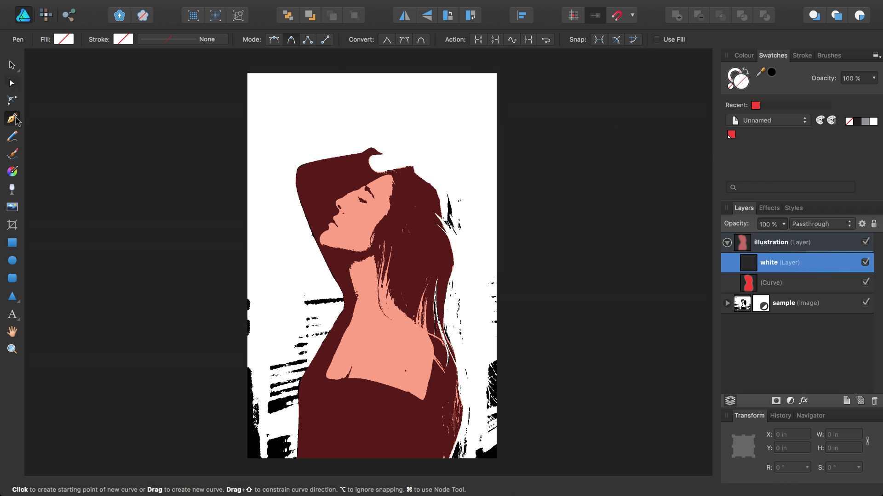
click(390, 175)
click(357, 189)
click(347, 192)
click(340, 198)
click(335, 200)
click(338, 210)
click(336, 214)
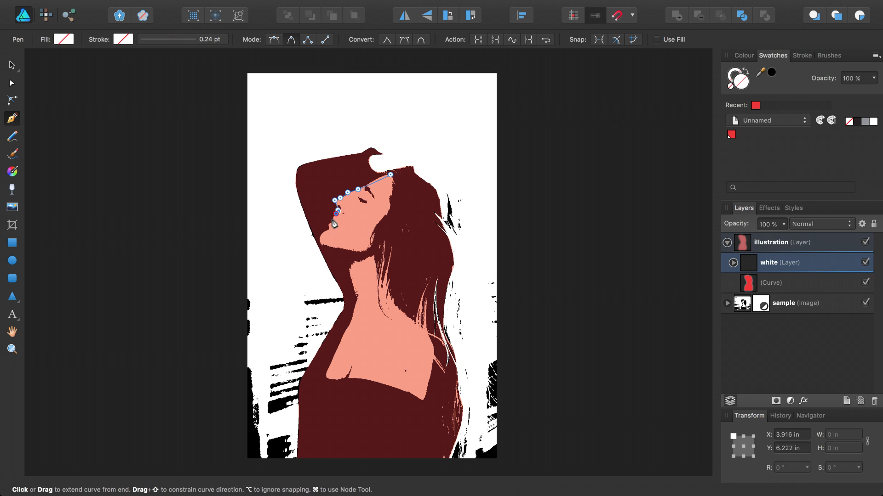
click(333, 219)
click(337, 226)
click(328, 222)
click(328, 225)
click(320, 235)
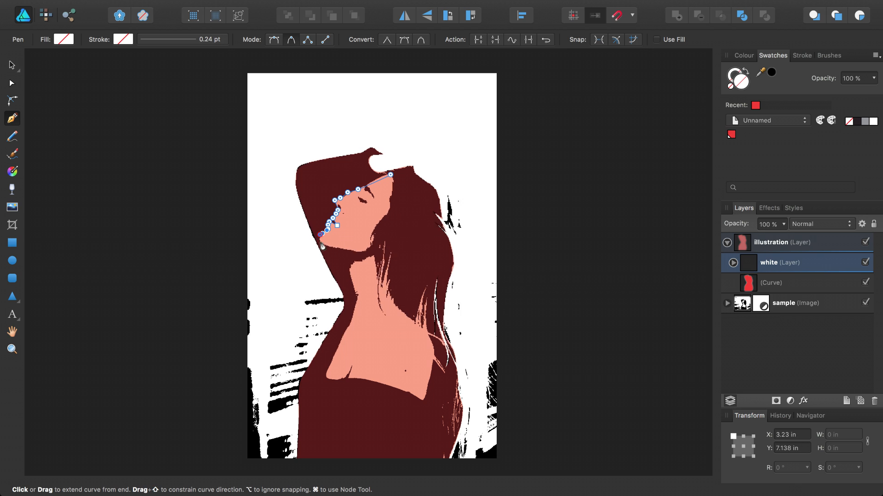
click(321, 243)
click(361, 250)
click(371, 232)
click(375, 234)
click(385, 214)
click(391, 207)
click(392, 204)
click(393, 183)
click(390, 175)
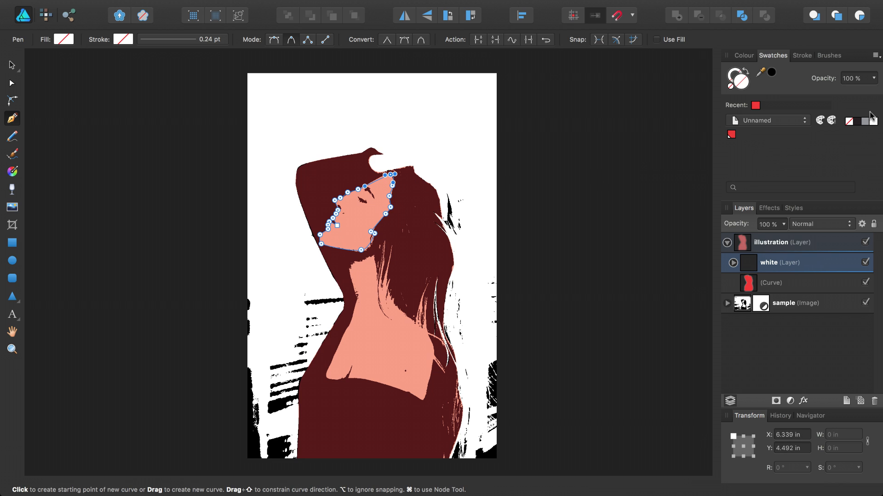
- Fill the face curve with white and add that white to the document palette as a global colour
click(874, 123)
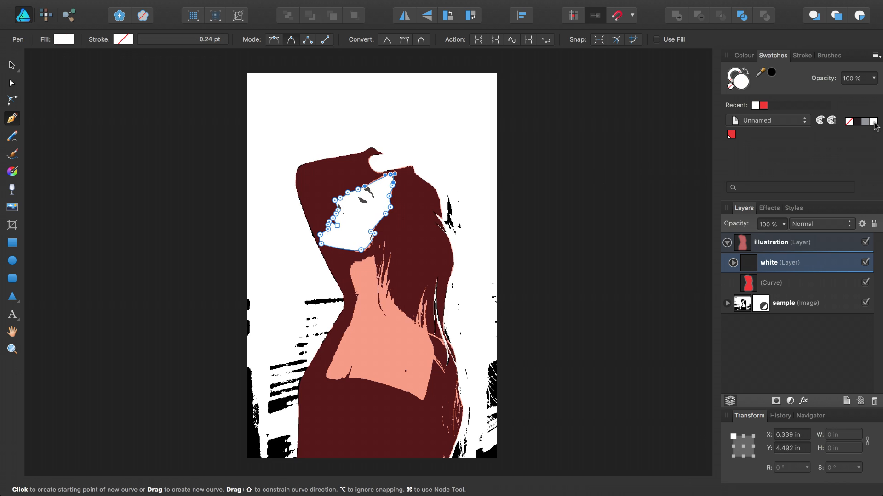
click(832, 121)
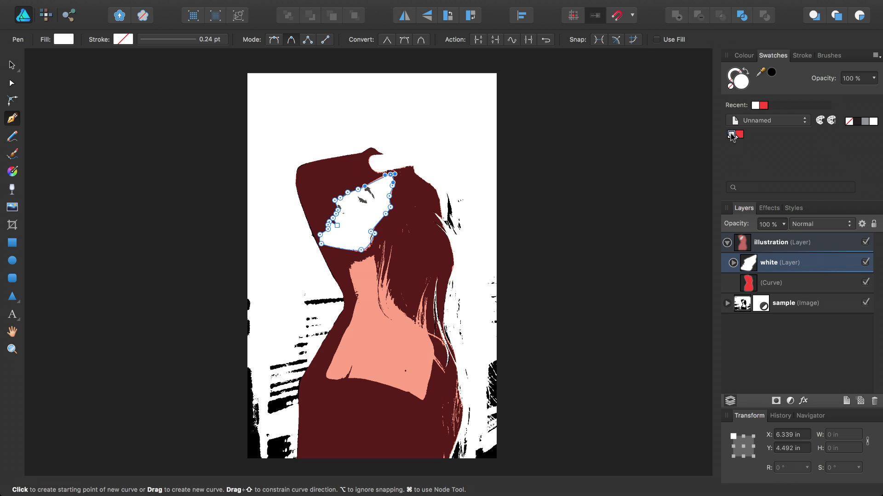
click(11, 82)
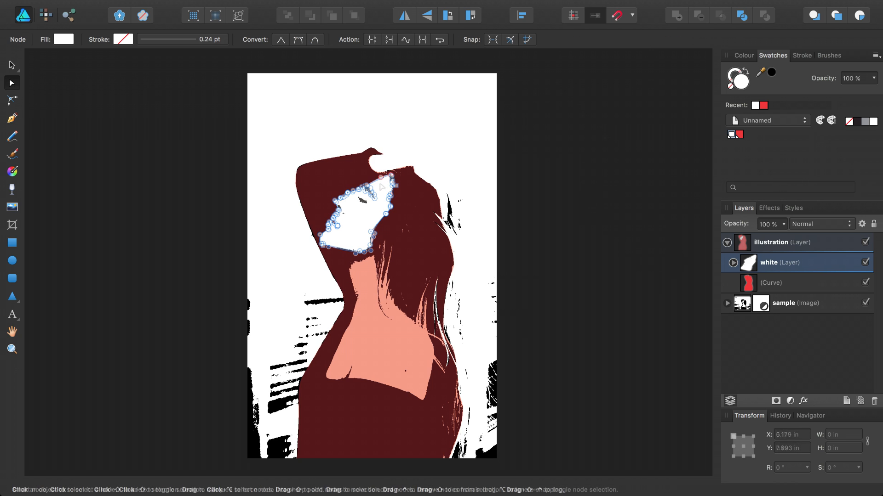
- Create a new layer inside the illustration layer, above the white layer, and name it black
click(846, 401)
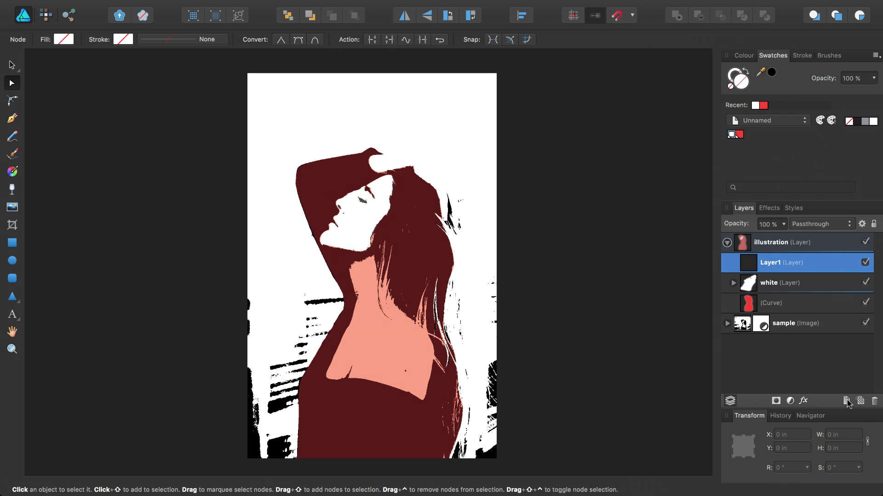
double_click(774, 264)
text(black)
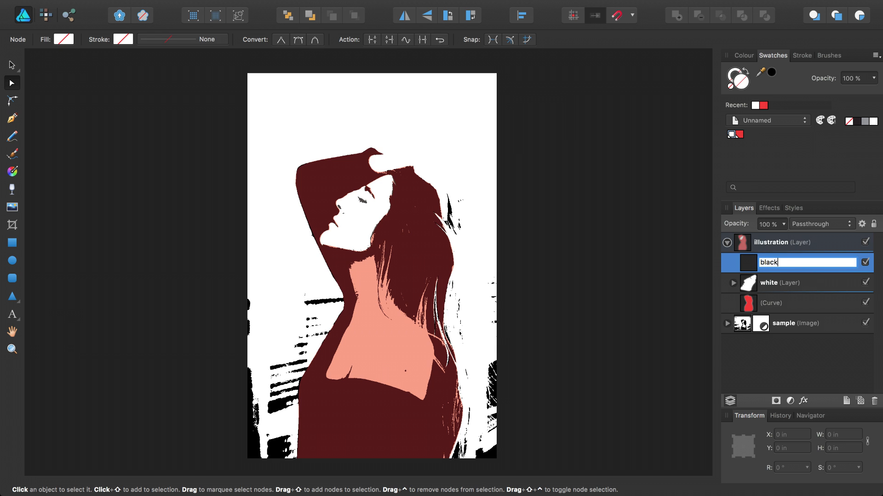
key(Return)
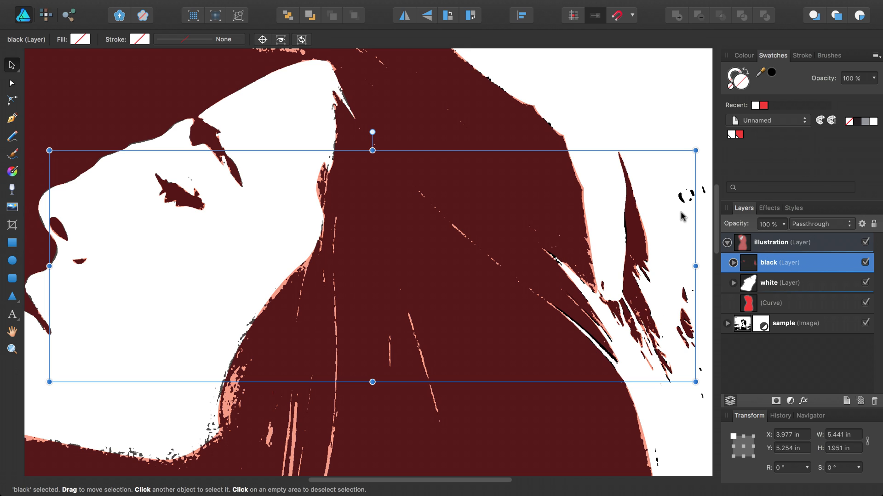
- Make the white layer active and deselect the highlight shapes of the neck, back and hair
key(super+0)
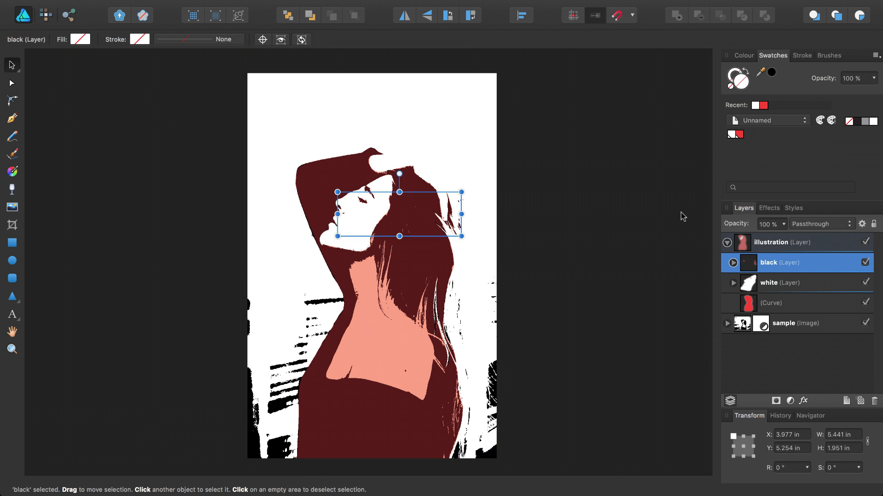
click(776, 286)
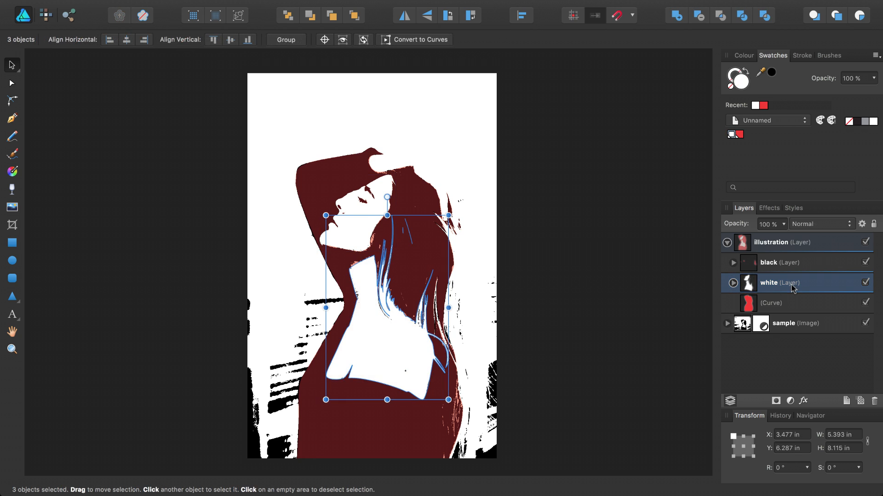
key(super+d)
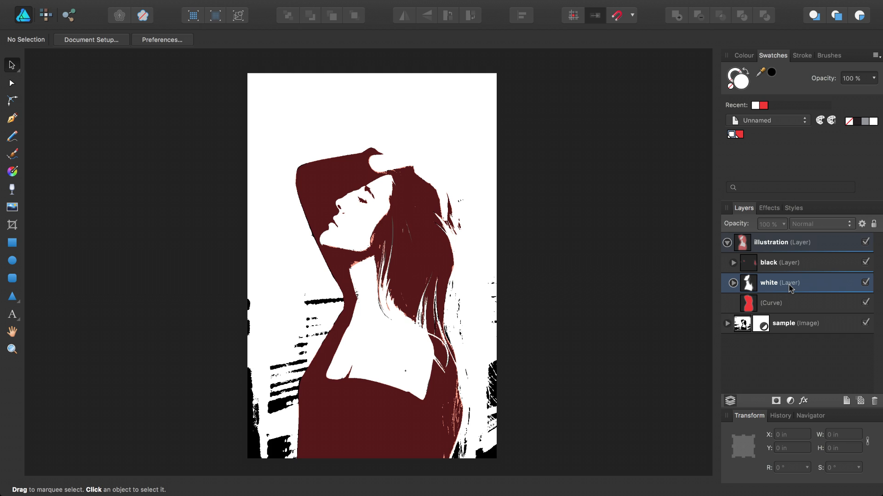
- Draw a white rectangle about 12.35 × 17.88 in covering the whole page in the illustration layer and move it to the back
click(785, 246)
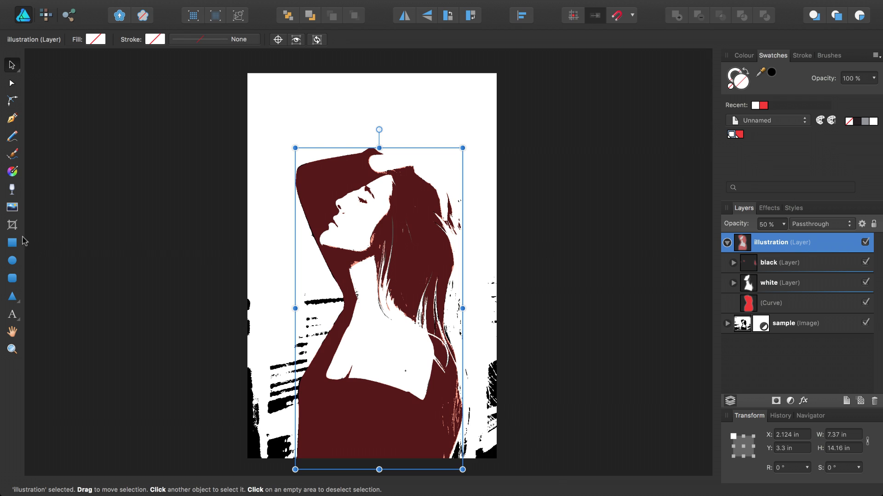
click(14, 247)
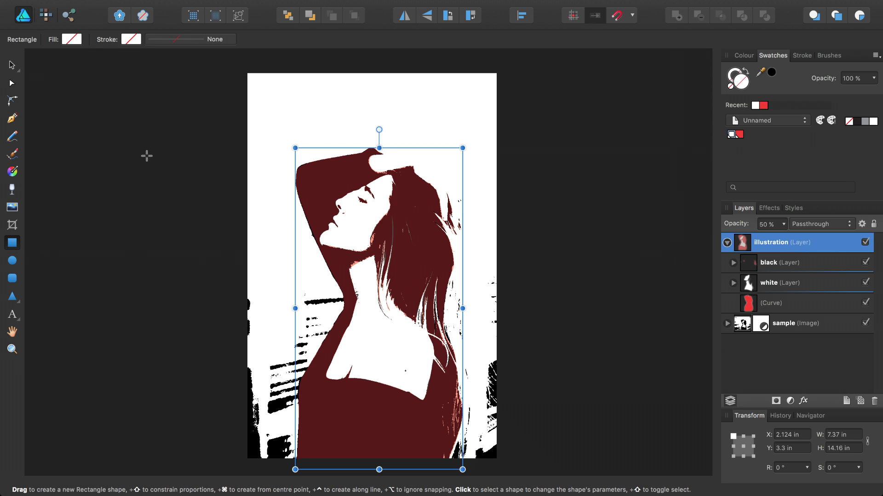
drag(288, 141, 522, 459)
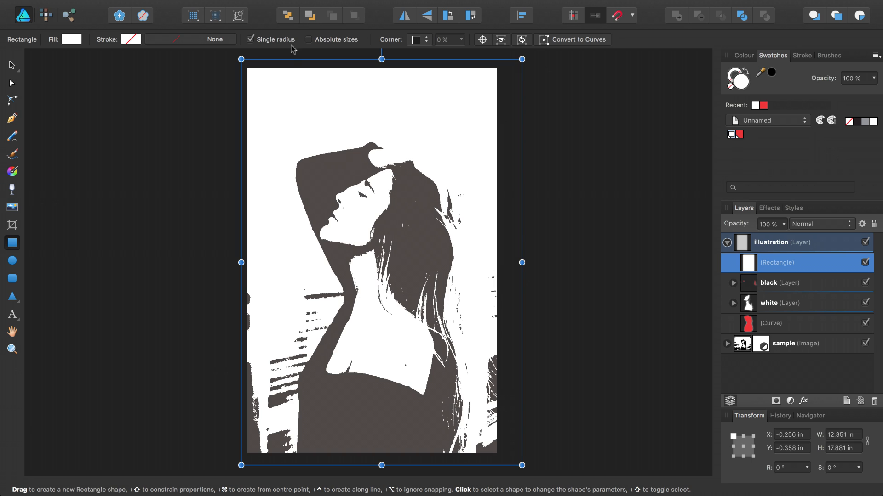
click(289, 15)
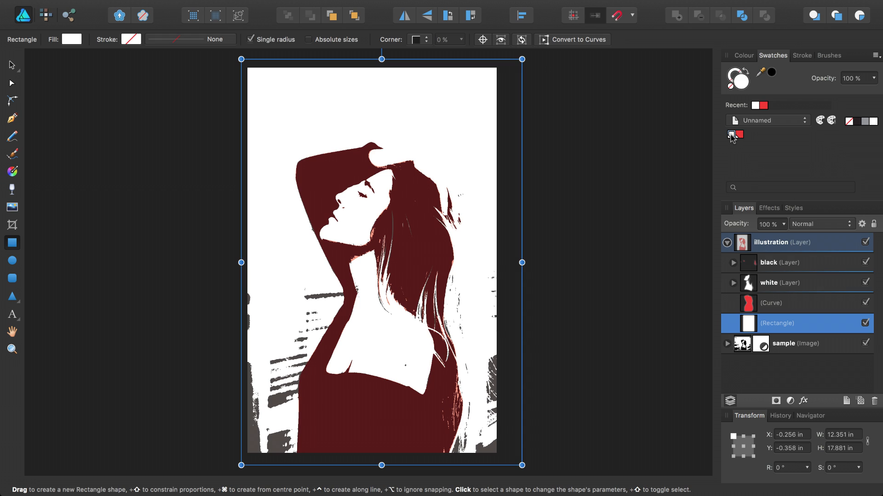
- Set the illustration layer's opacity to 100 %
click(784, 243)
click(784, 224)
drag(787, 240, 878, 243)
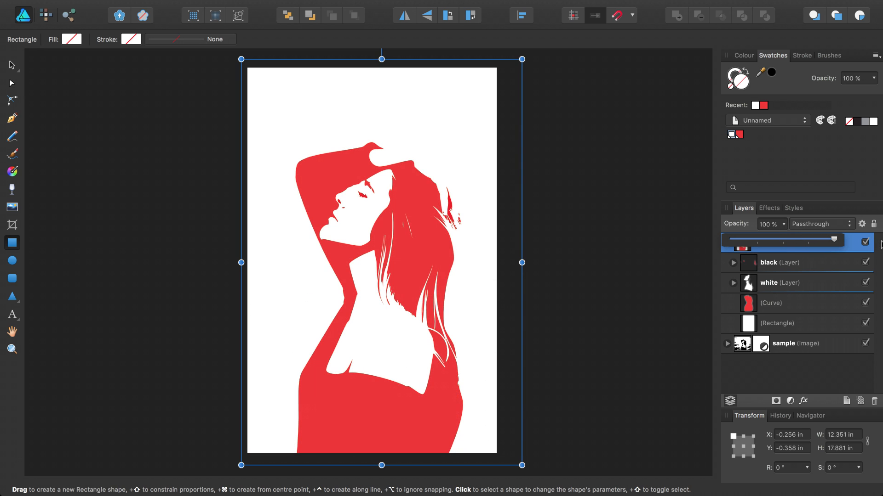
click(849, 254)
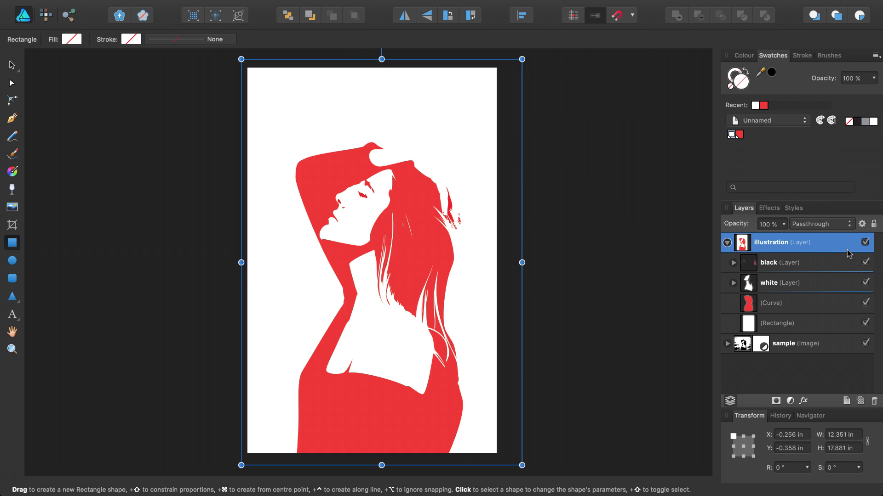
- Edit the red global colour with CMYK sliders, setting it to C 60, M 0, Y 0, K 100
key(v)
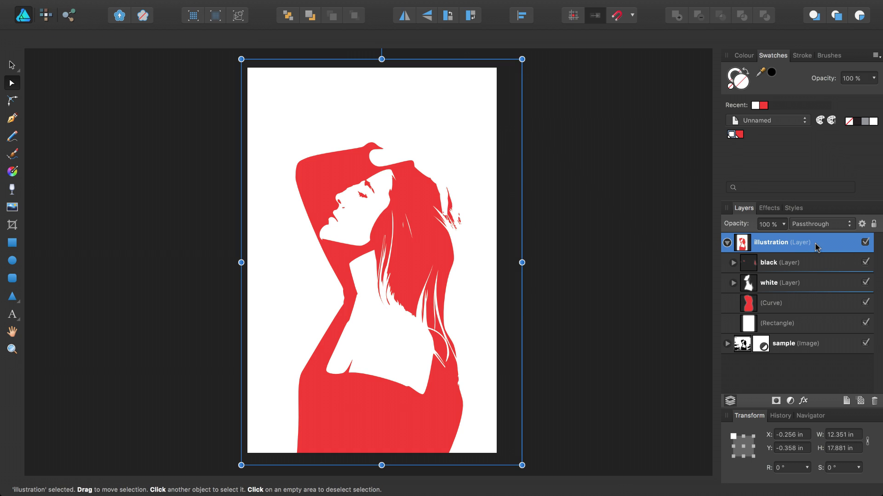
right_click(739, 135)
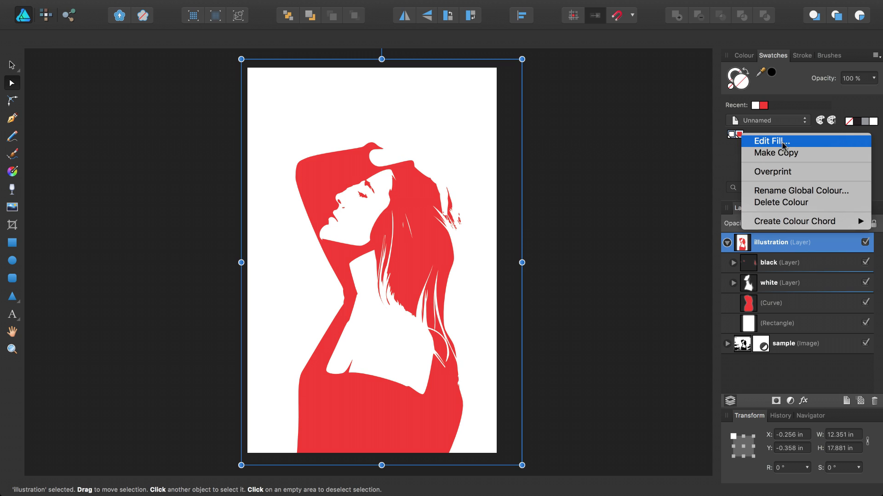
click(771, 142)
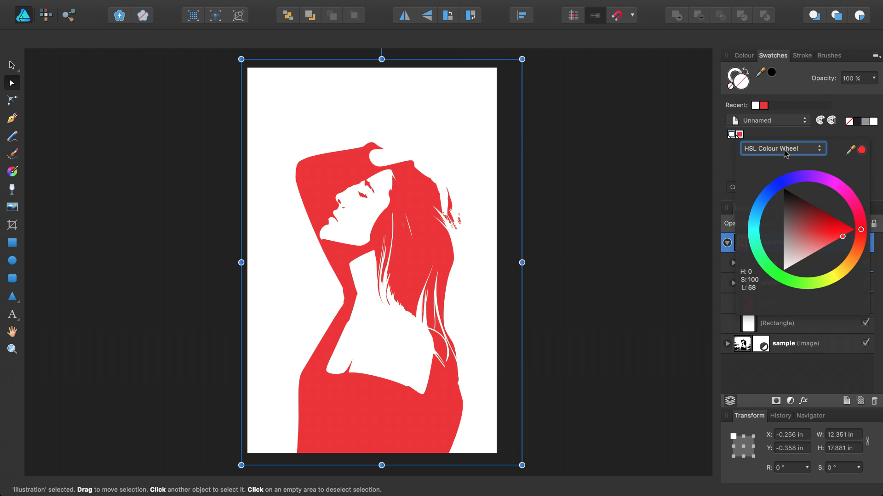
click(784, 148)
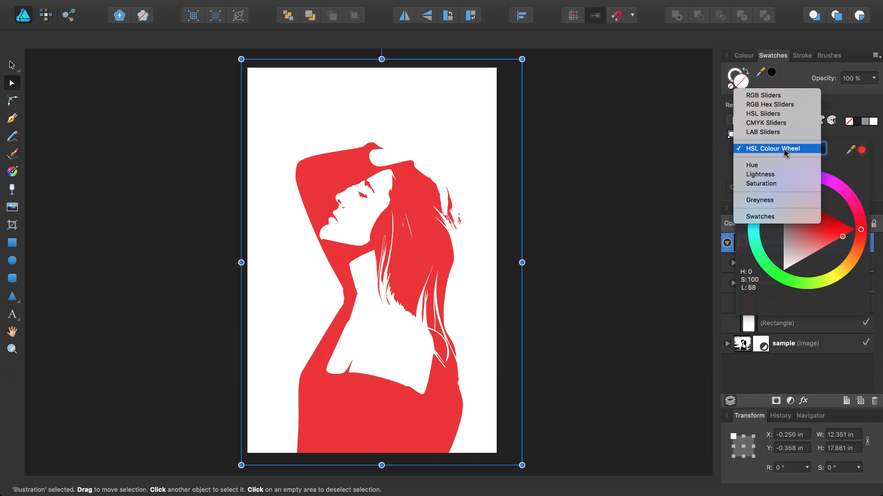
click(782, 123)
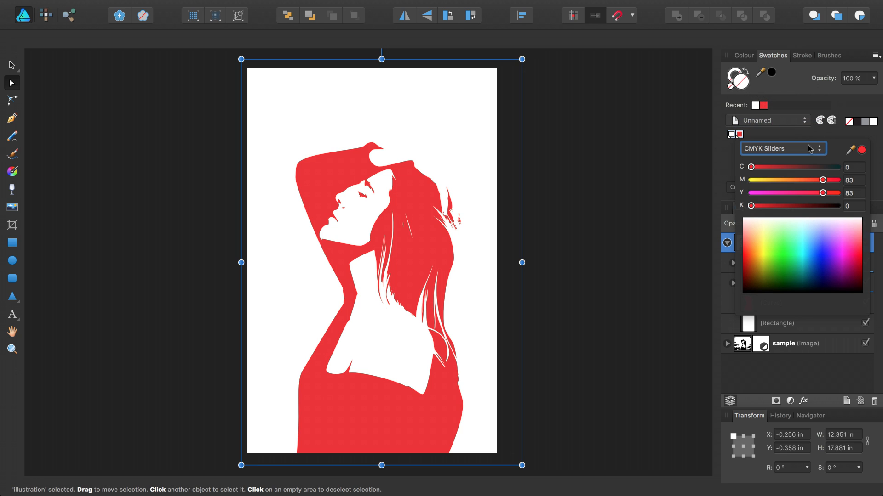
click(858, 167)
text(60)
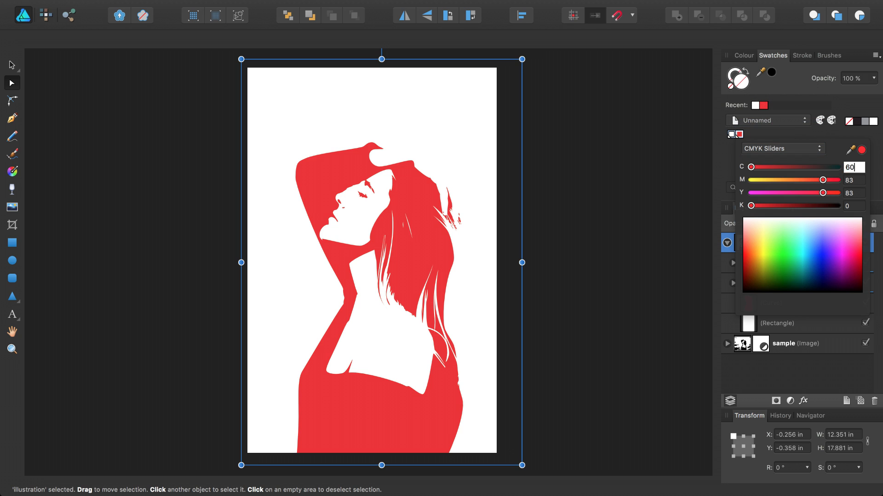
key(Tab)
text(0)
key(Tab)
text(0)
key(Tab)
text(100)
key(Return)
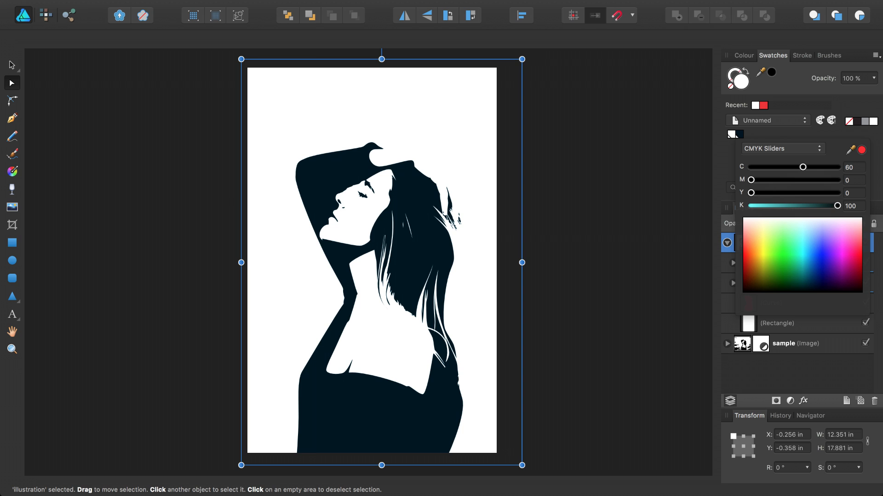
- Edit the white global colour to a warm cream by setting its CMYK yellow value to 10
right_click(732, 137)
click(757, 138)
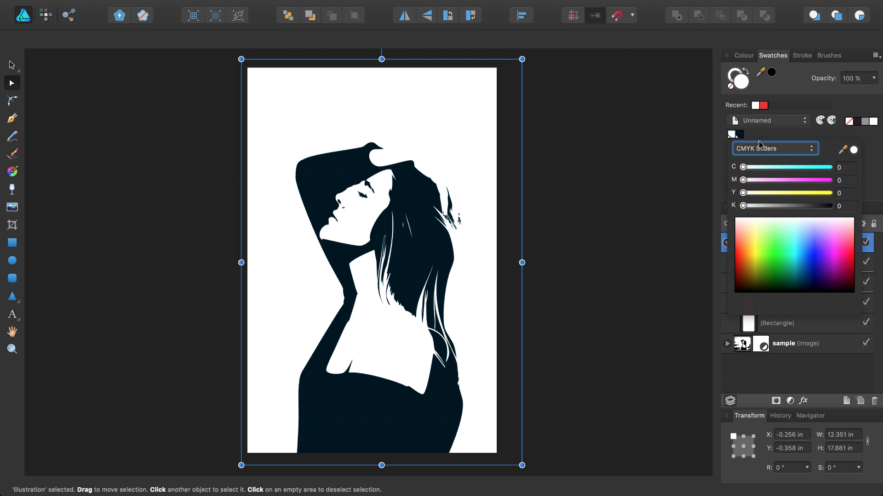
click(848, 193)
text(10)
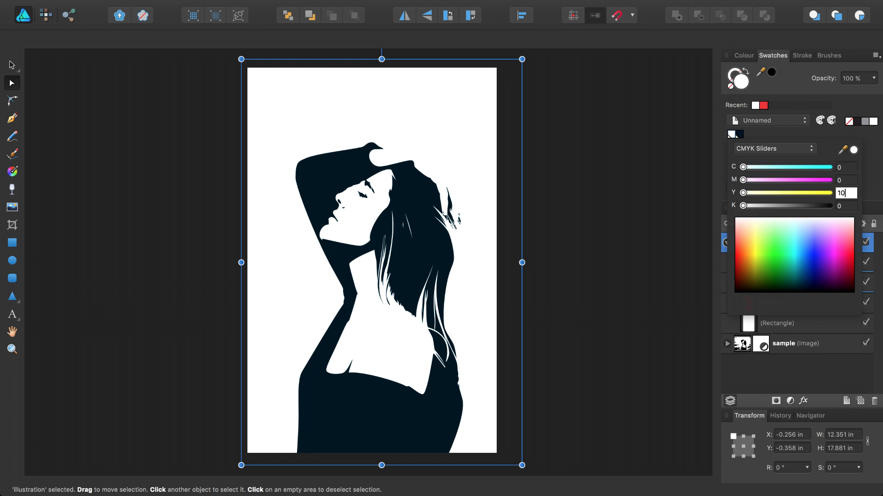
key(Return)
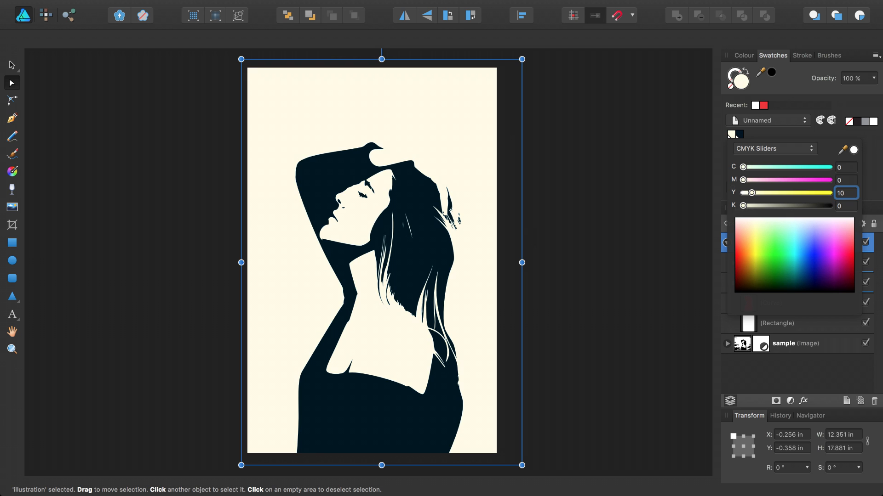
click(872, 179)
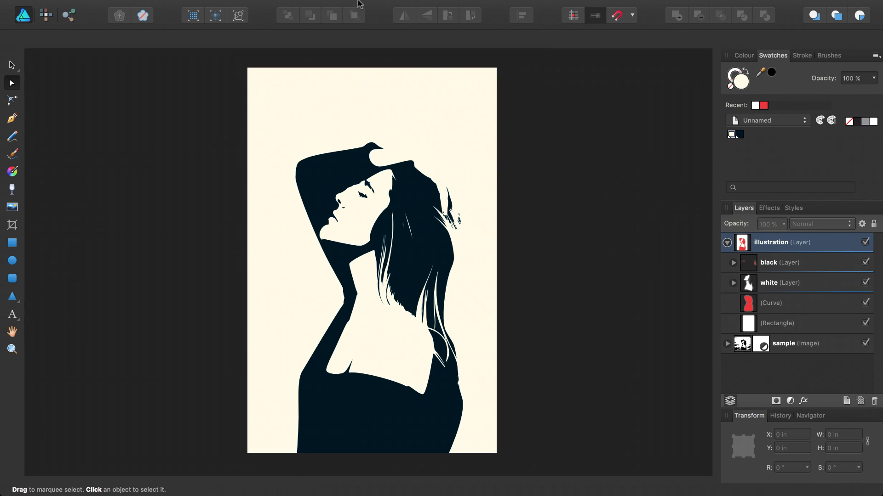
click(343, 7)
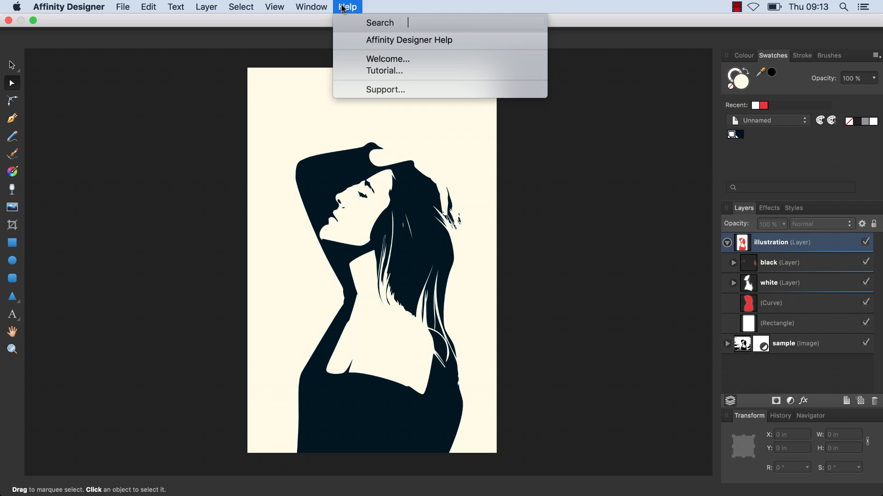